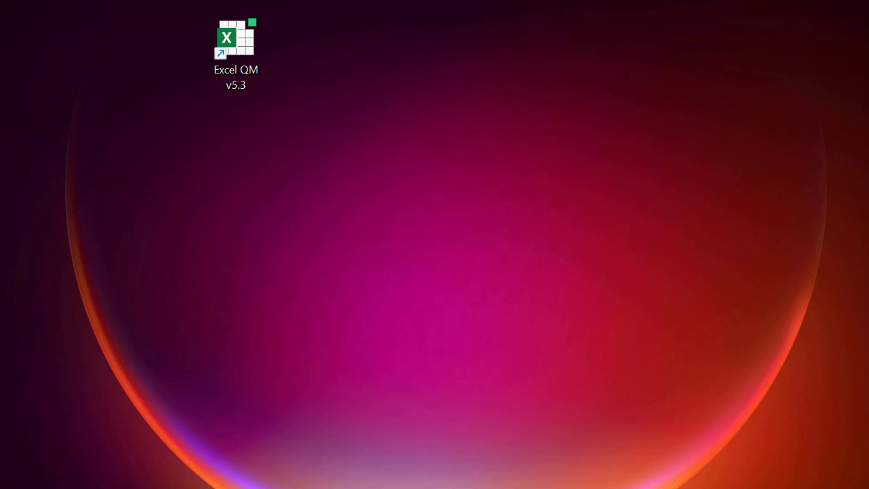
Select the Excel QM v5.3 shortcut on the Windows desktop.
left_click(243, 46)
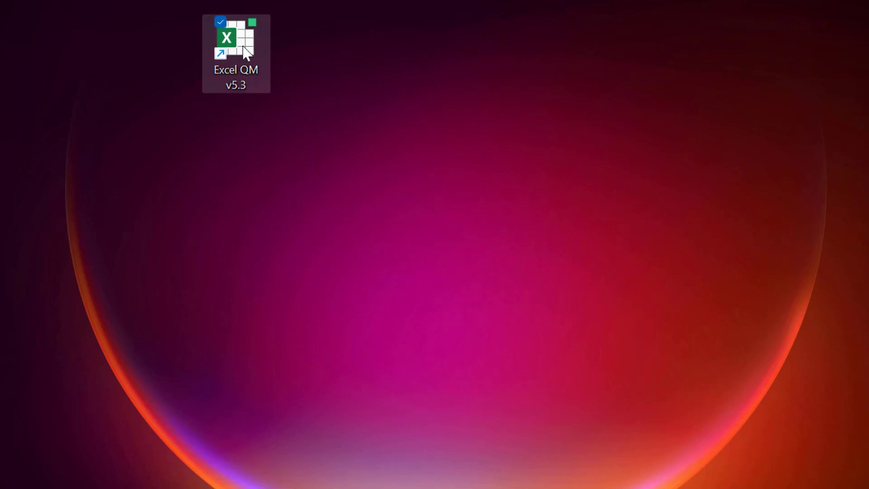
Launch Excel QM v5.3 and enable the add-in's macros in the security notice.
double_click(246, 52)
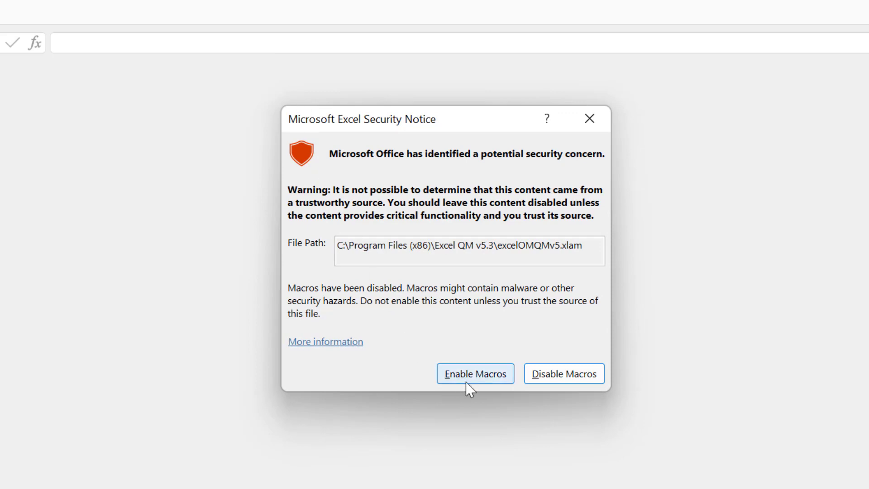
left_click(465, 382)
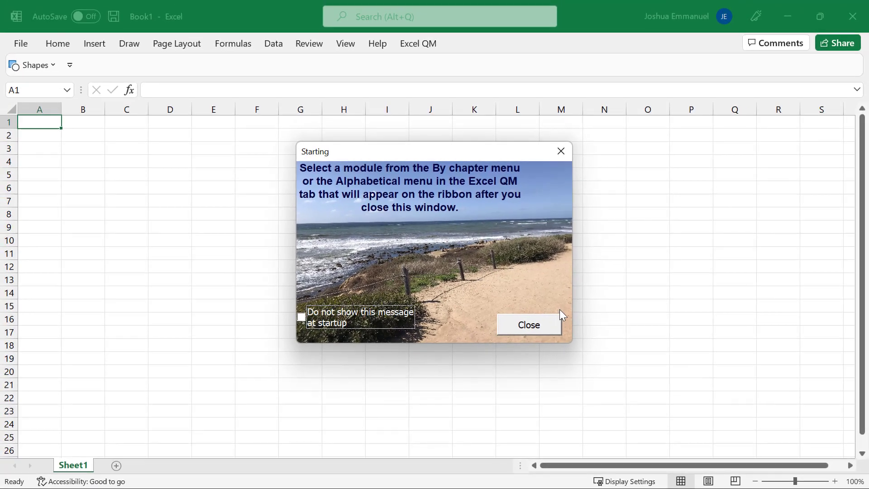
Dismiss the startup message and create a Decision Trees model with the default title and sheet name.
left_click(555, 327)
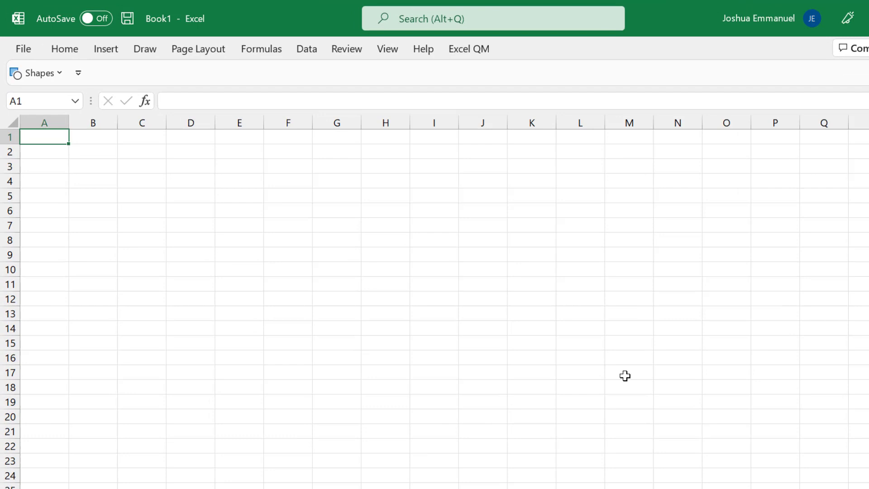
left_click(539, 64)
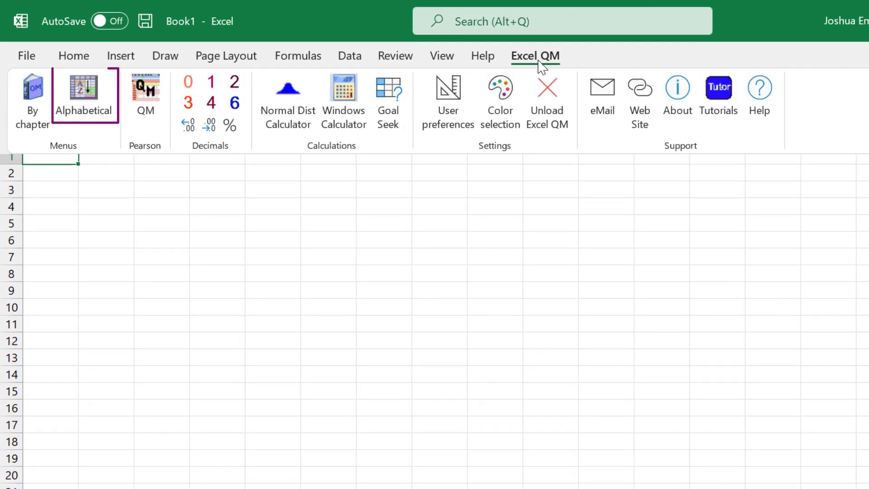
left_click(86, 122)
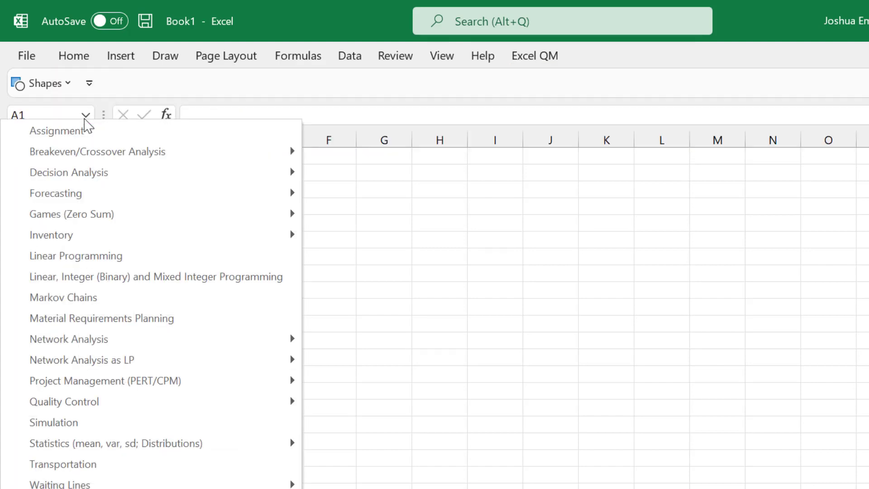
mouse_move(112, 182)
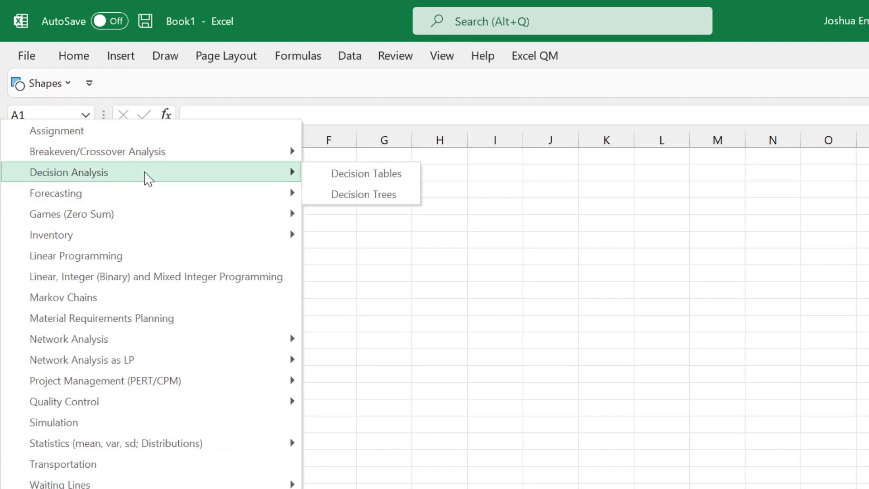
left_click(342, 194)
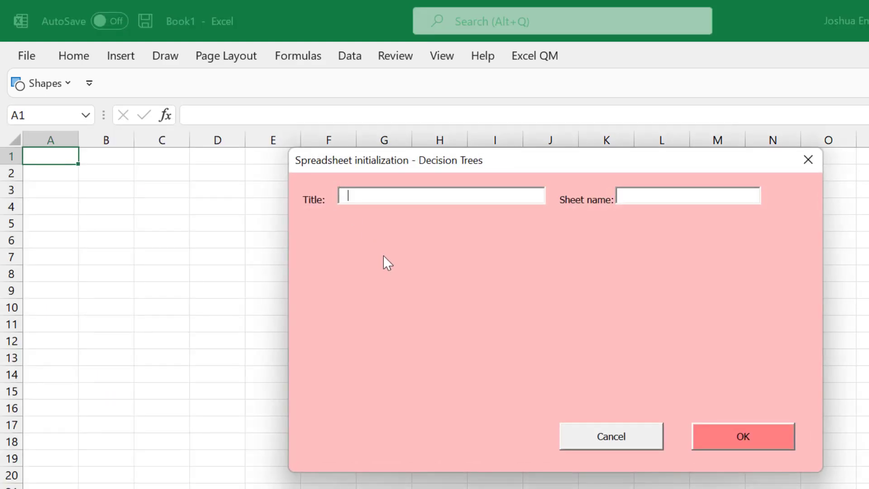
left_click(753, 435)
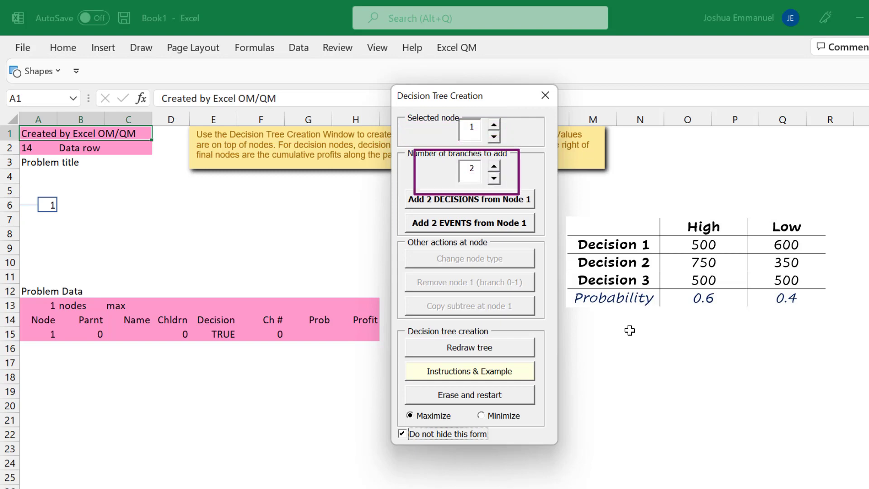
Add three decision branches, Decision 1–3, from node 1 to nodes 2, 3 and 4.
left_click(494, 166)
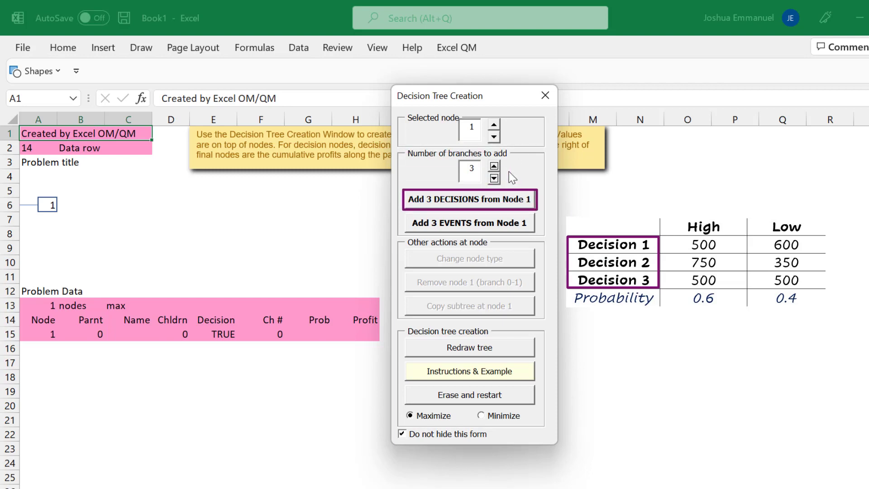
left_click(511, 199)
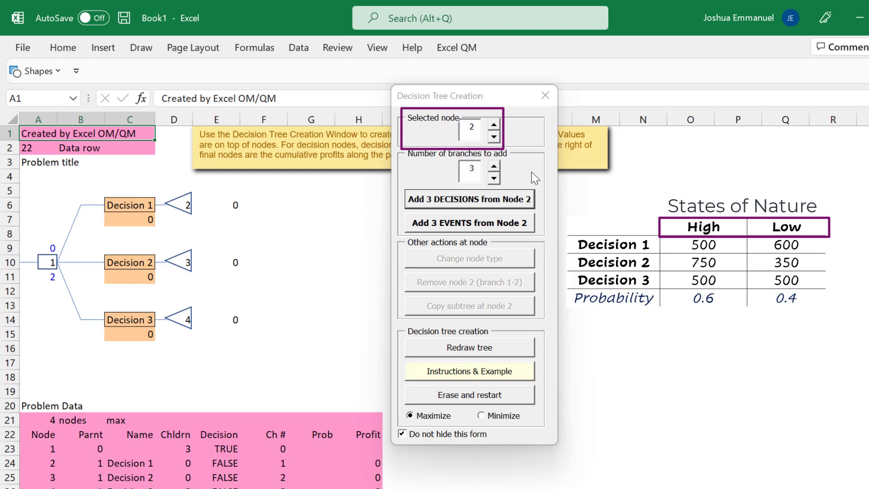
Add two chance events from node 2, labelled High (probability 0.6) and Low (0.4).
left_click(494, 178)
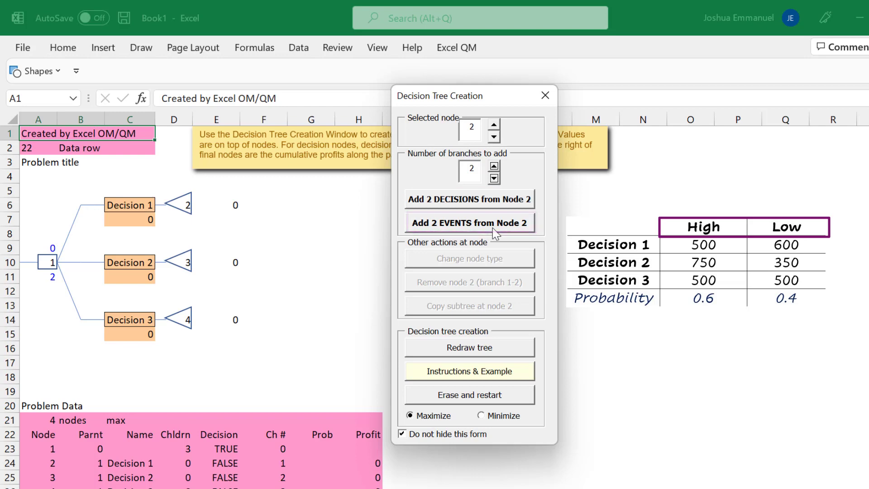
left_click(493, 231)
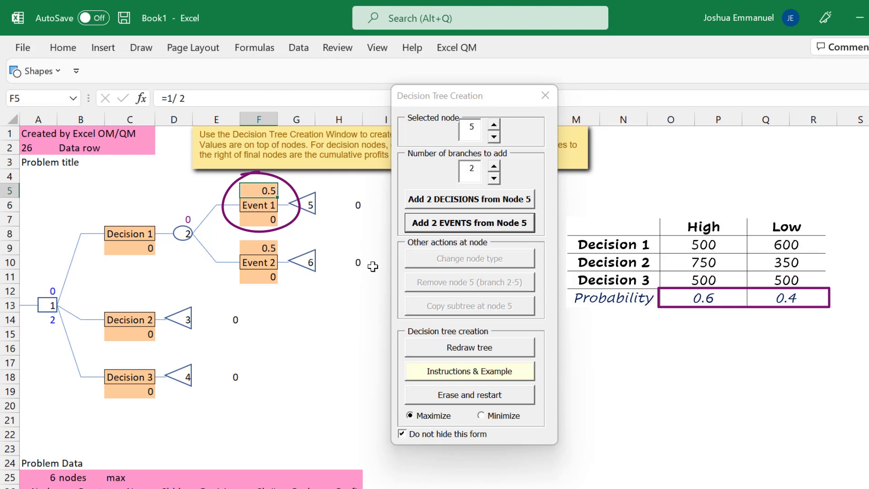
type("0.6")
key("Return")
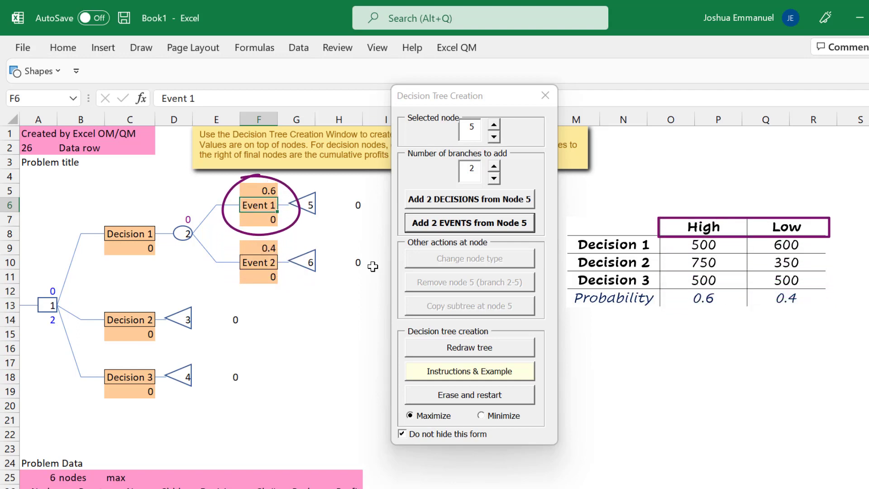
type("High")
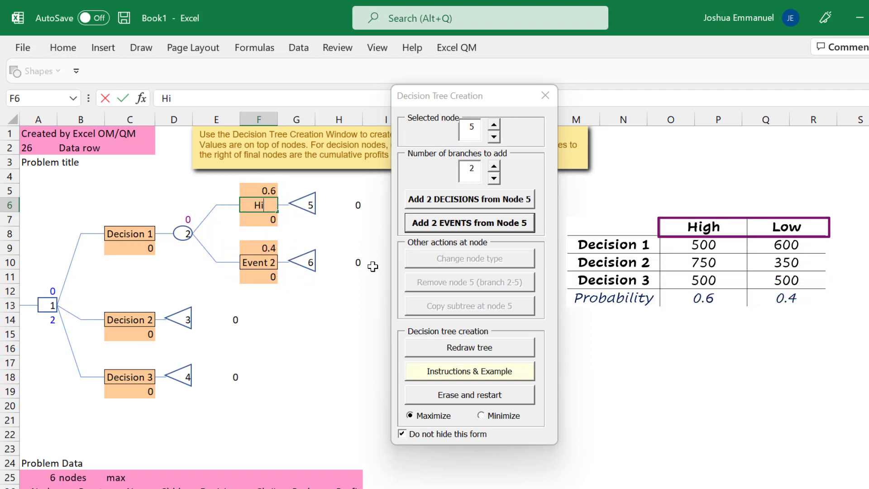
left_click(260, 262)
type("Low")
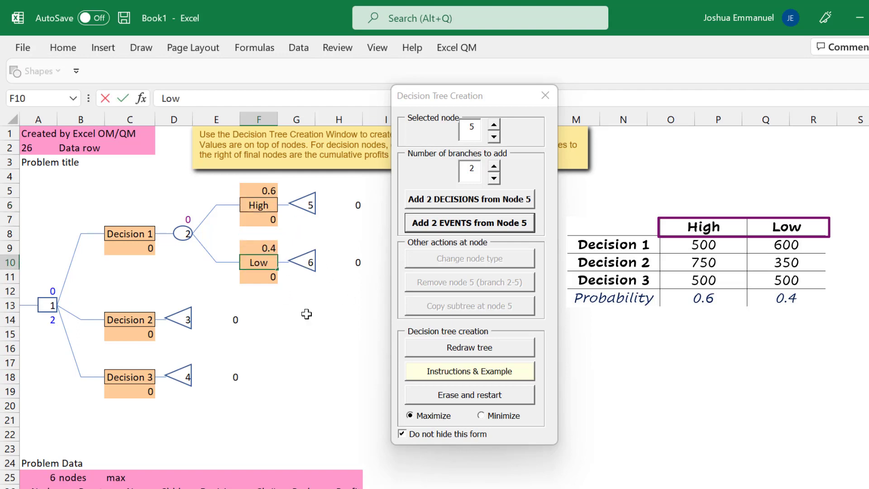
key("Return")
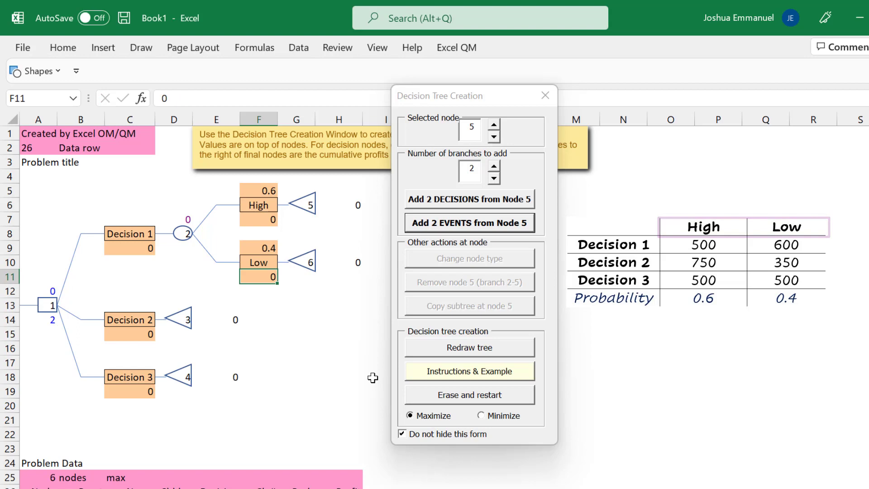
left_click(344, 339)
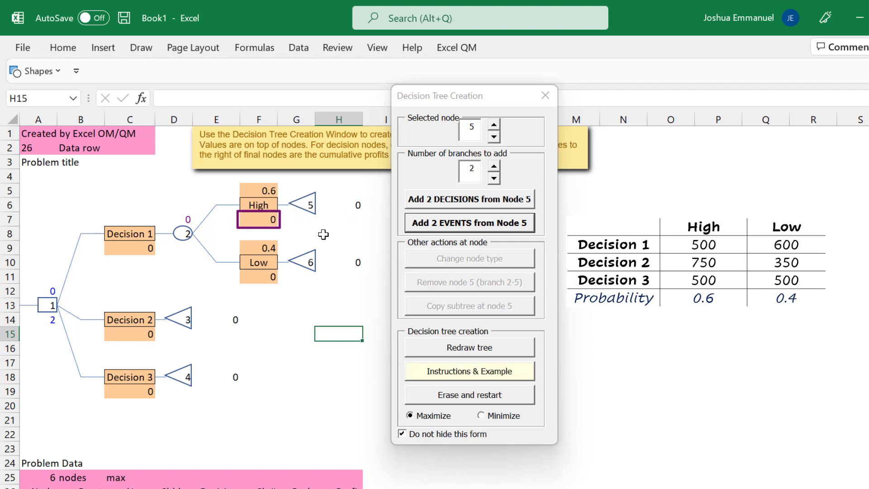
Enter Decision 1 payoffs of 500 for High and 600 for Low.
left_click(270, 221)
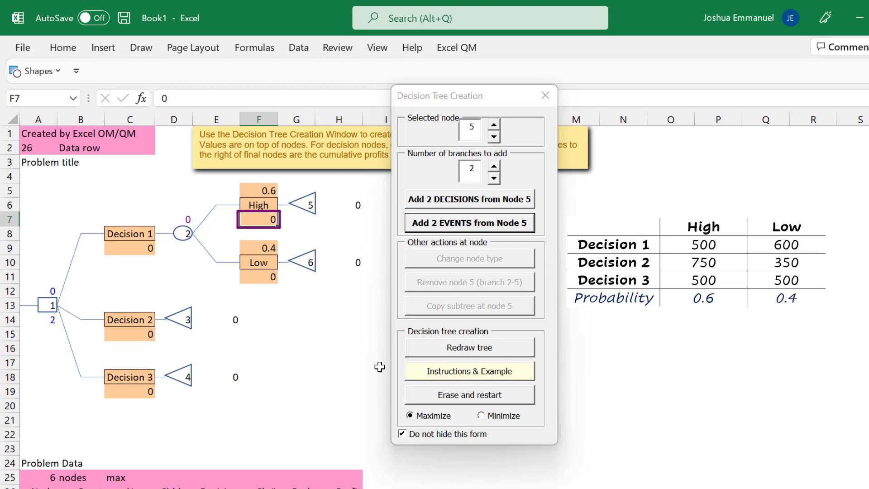
type("500")
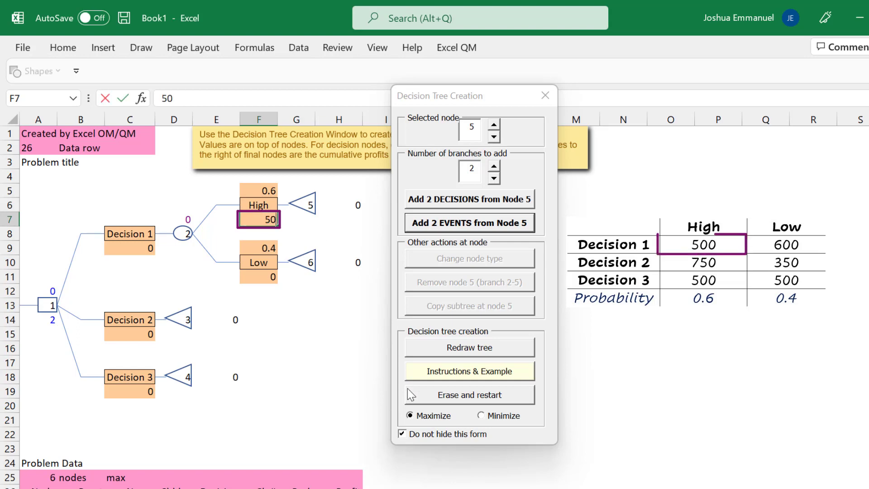
left_click(257, 276)
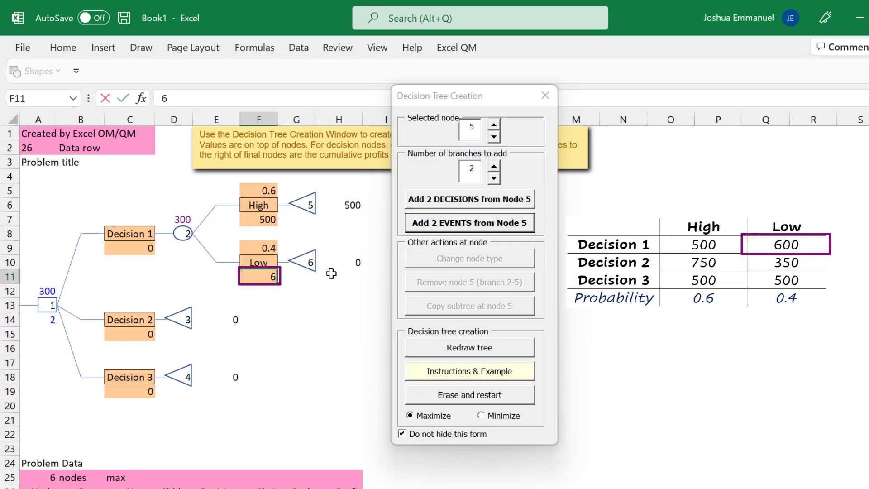
type("600")
key("Return")
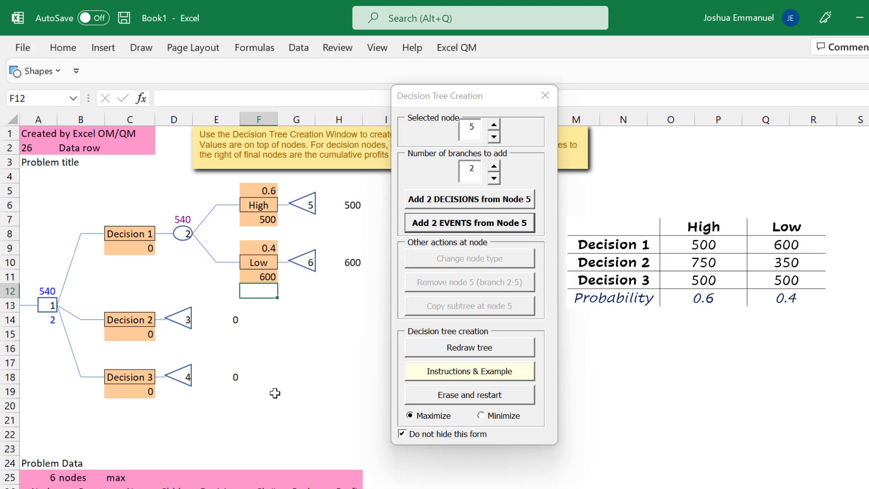
Copy the High/Low subtree at node 2 and paste it onto node 3.
left_click(182, 326)
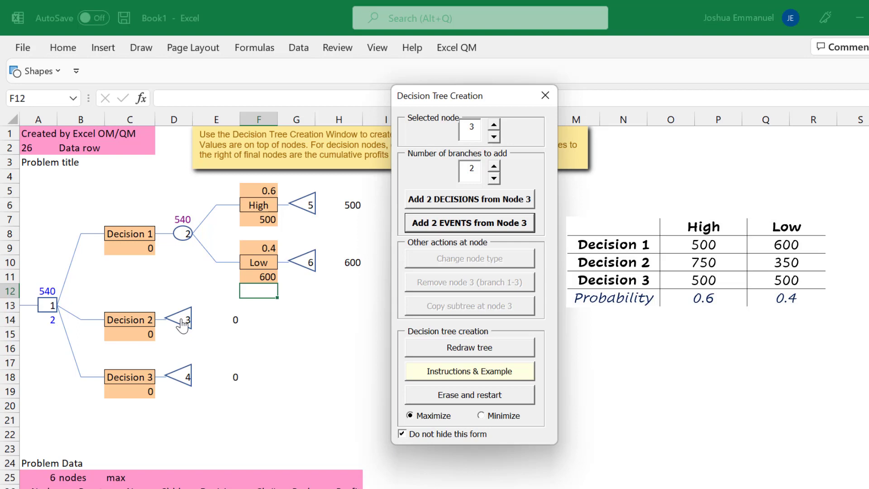
left_click(182, 239)
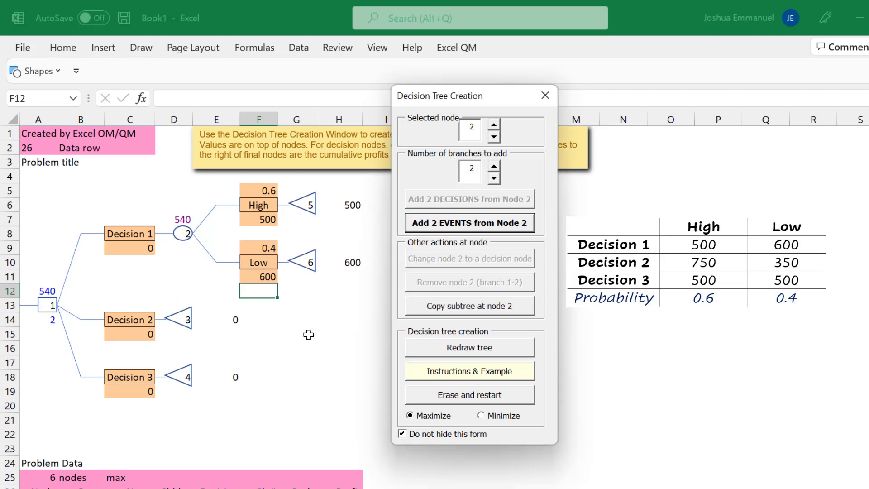
left_click(412, 310)
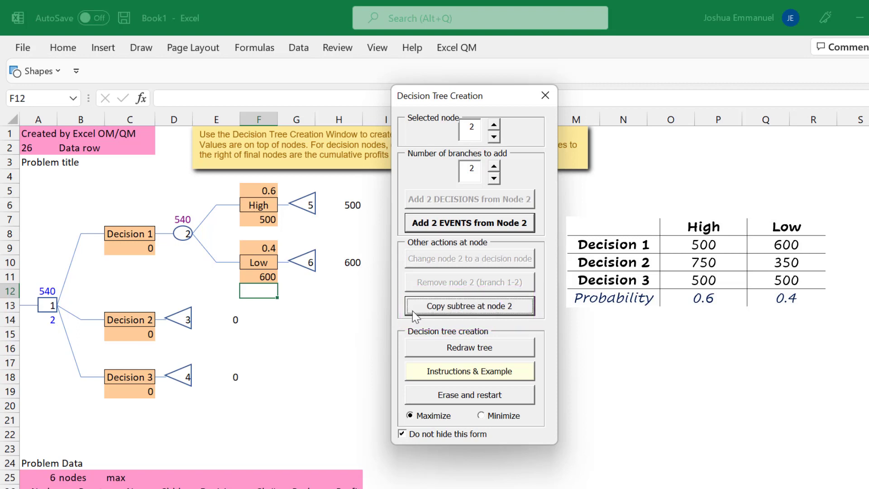
left_click(179, 325)
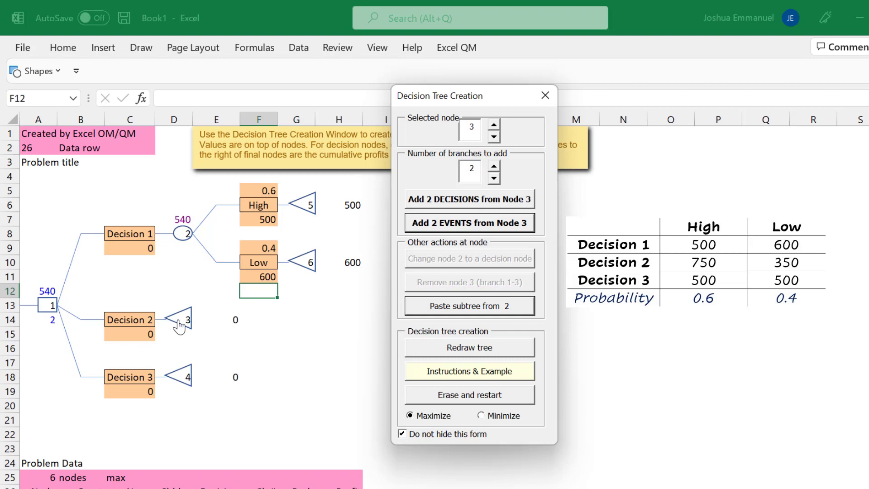
left_click(415, 309)
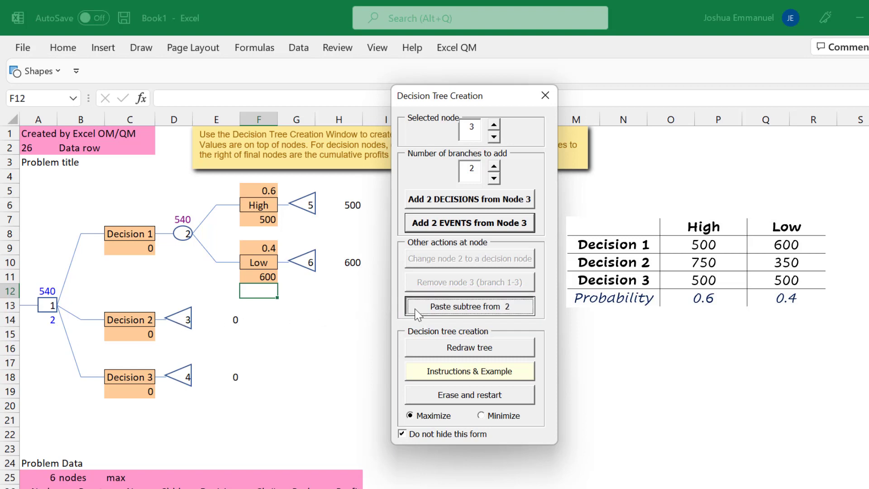
Enter Decision 2 payoffs of 750 (High) and 350 (Low), and 500 for Decision 3.
left_click(254, 334)
type("750")
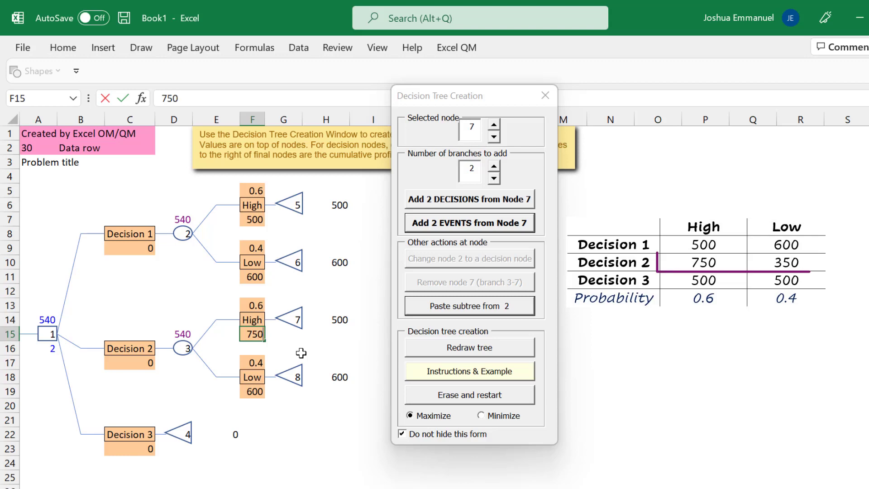
key("Return")
type("350")
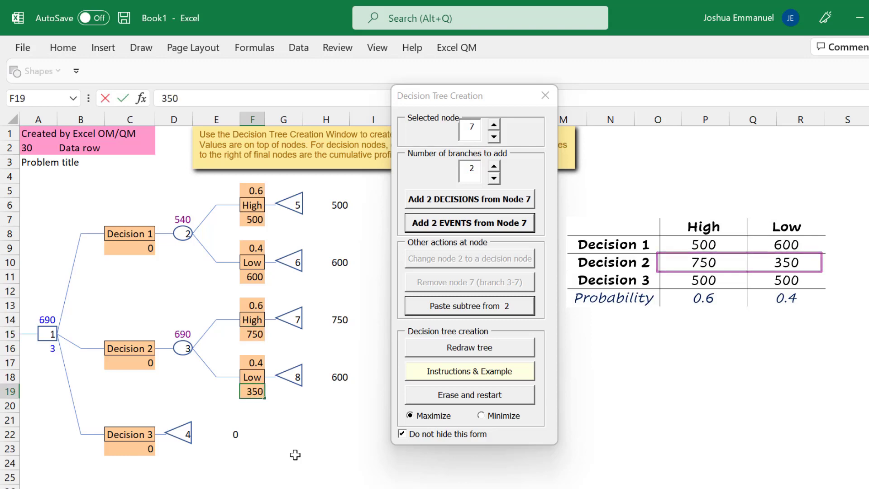
key("Return")
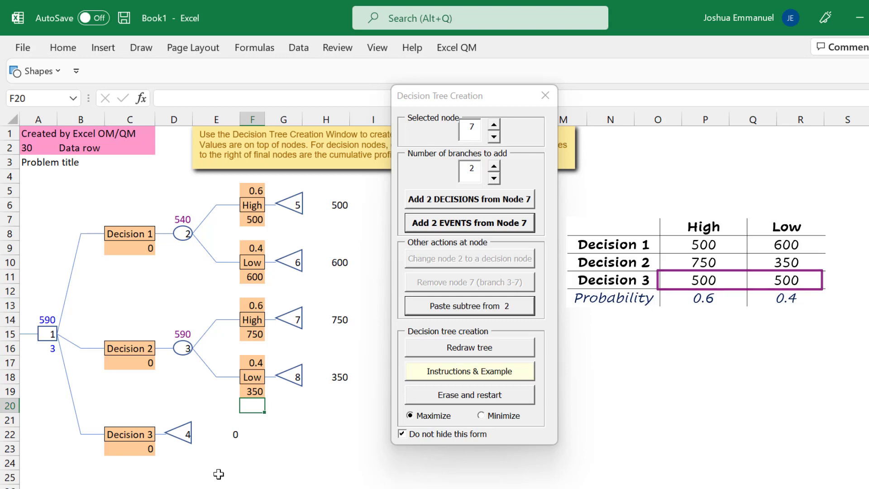
left_click(145, 446)
type("500")
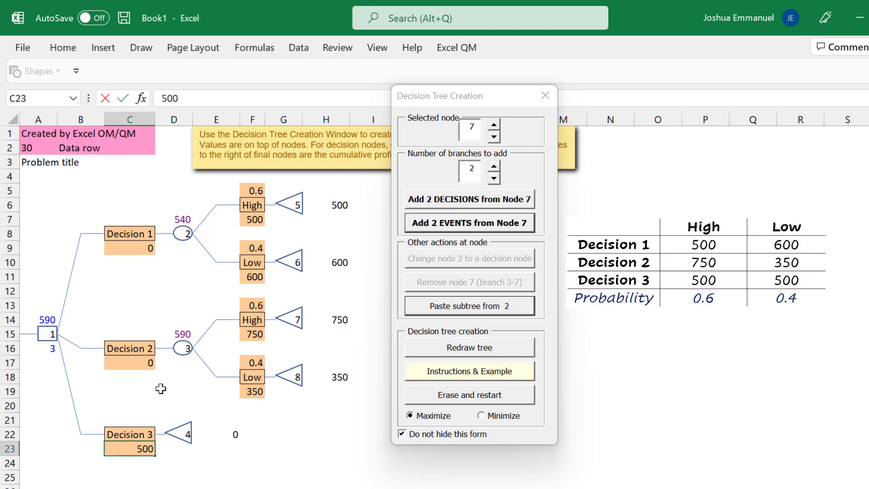
key("Return")
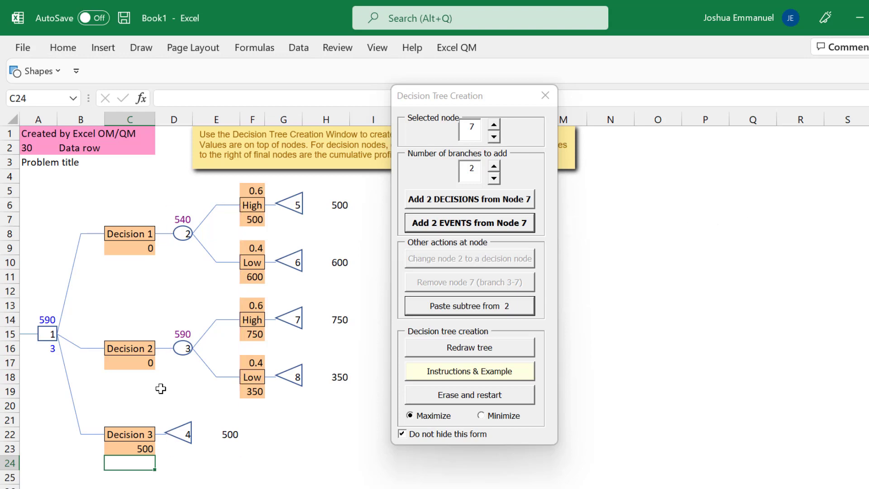
left_click(23, 48)
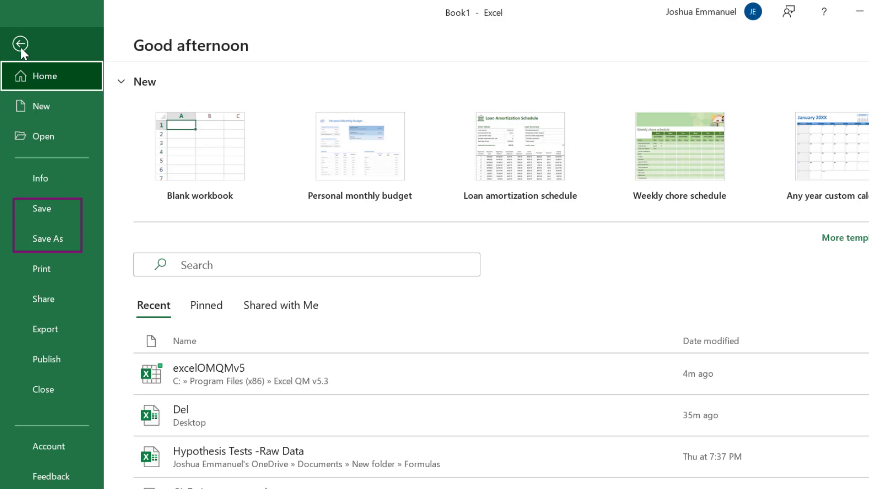
left_click(20, 46)
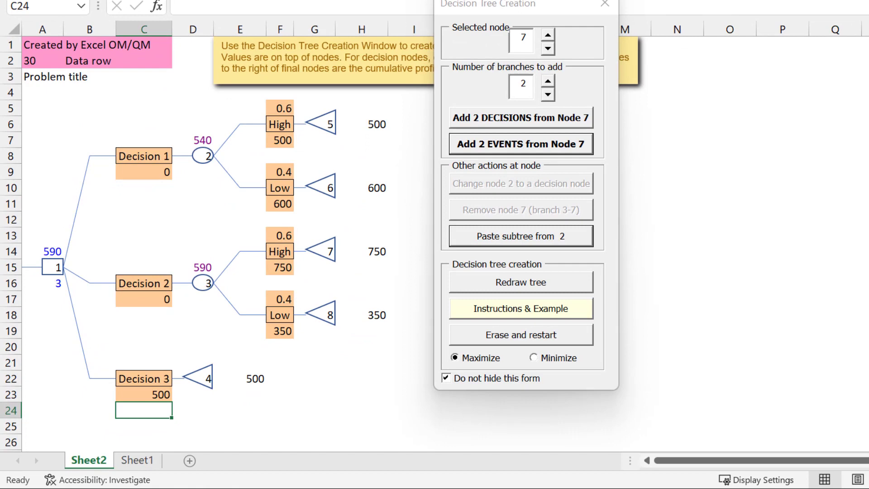
Copy Sheet2 via Move or Copy to create Sheet2 (2), then switch to the copy.
right_click(89, 460)
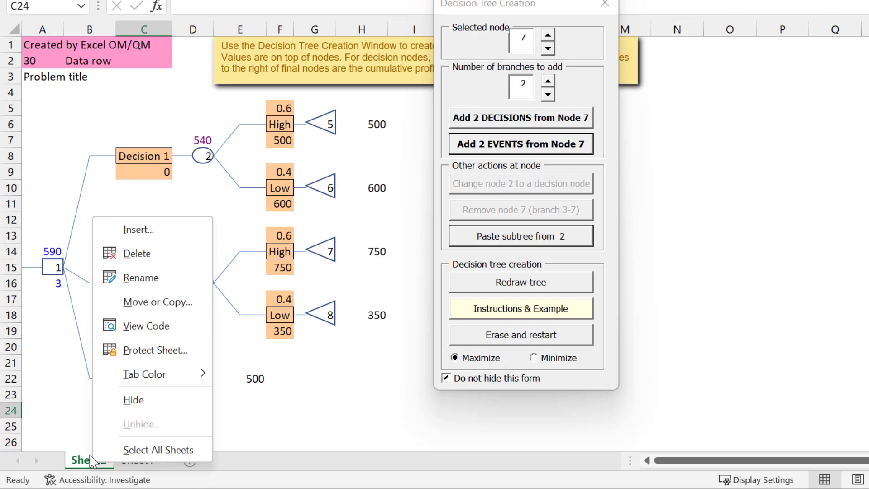
left_click(151, 302)
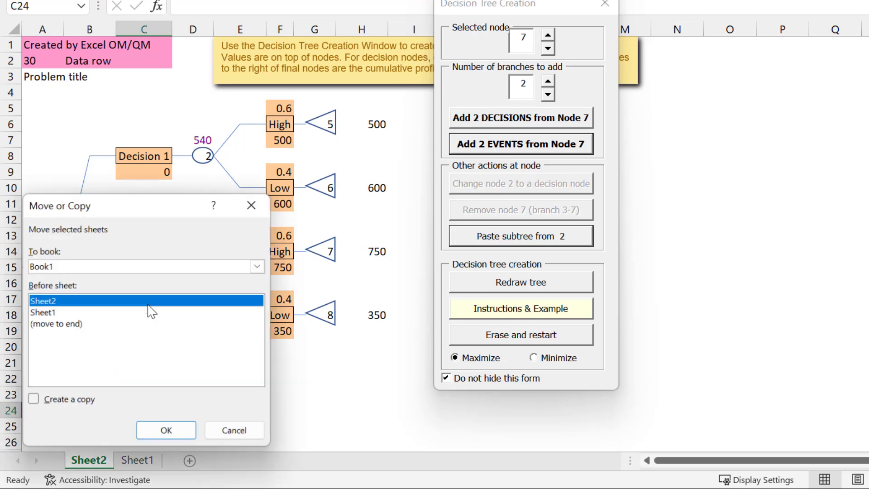
left_click(74, 401)
left_click(167, 432)
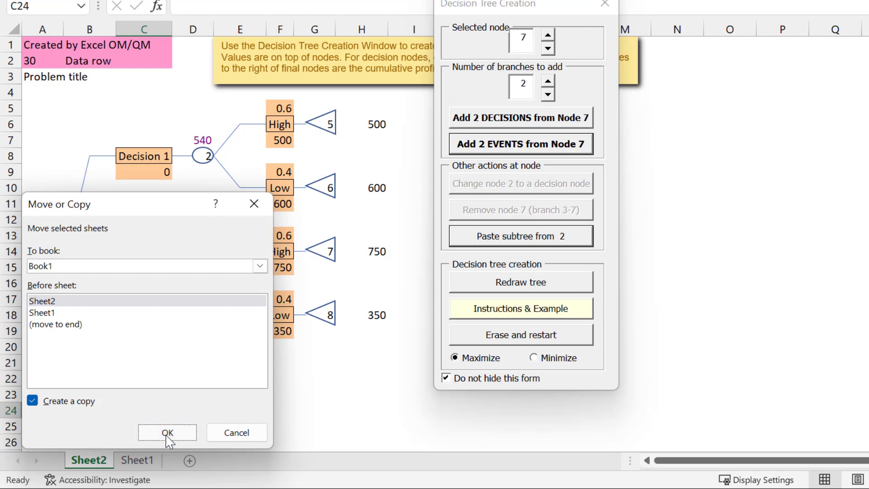
left_click(151, 460)
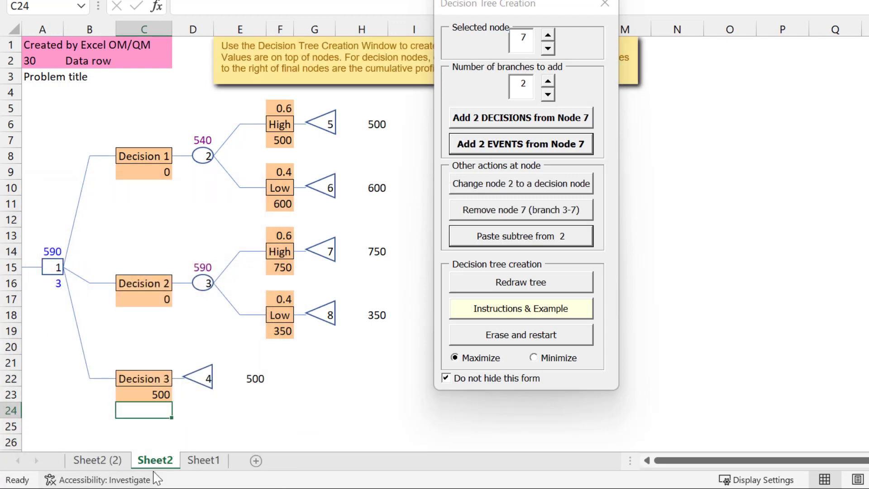
left_click(106, 463)
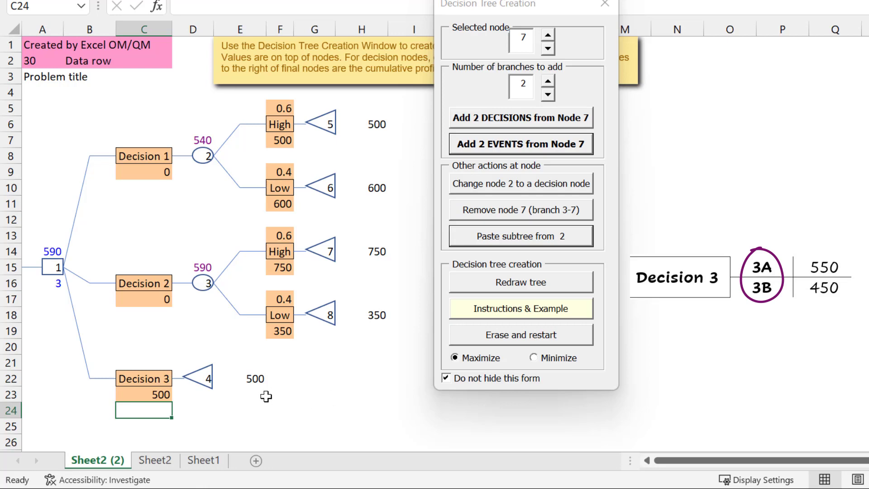
Add two decision branches from node 4, clear the 500 payoff, and enter payoffs 550 and 450.
left_click(201, 383)
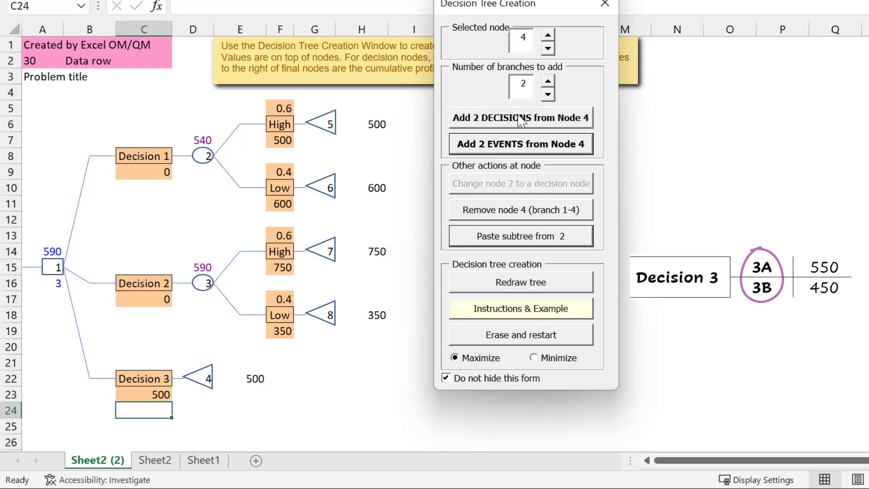
left_click(575, 124)
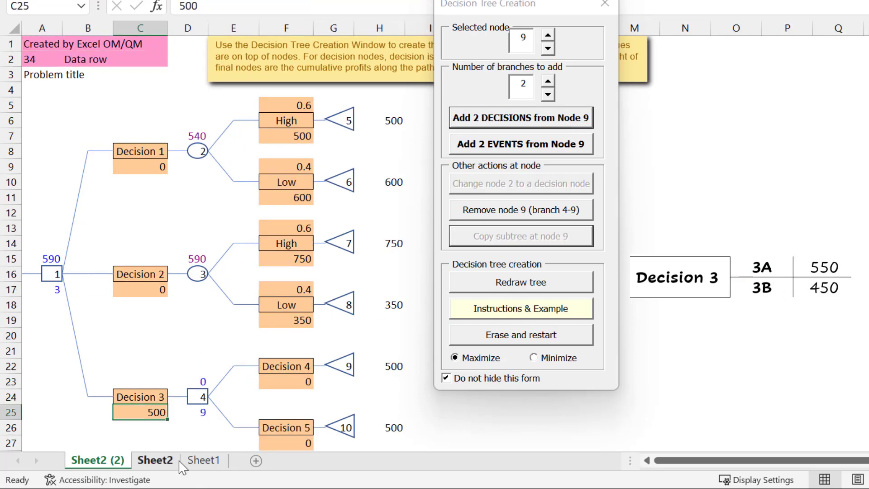
key("Delete")
left_click(287, 382)
scroll(219, 365, "down", 1)
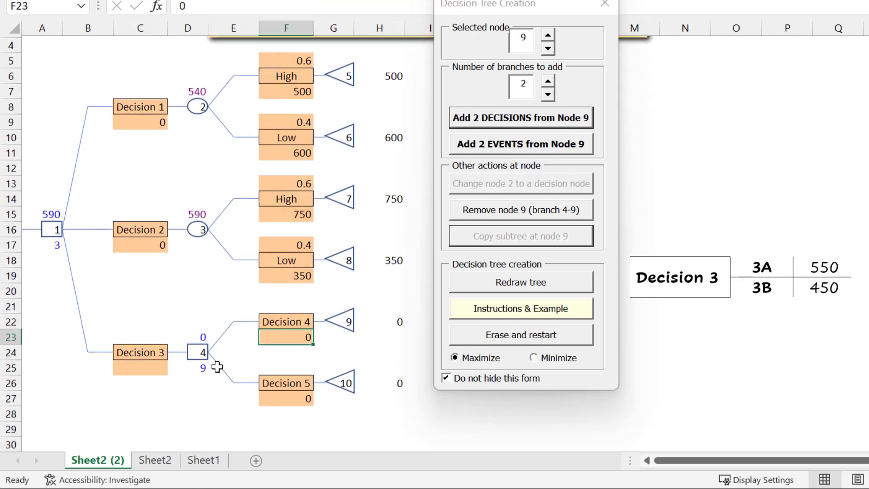
type("550")
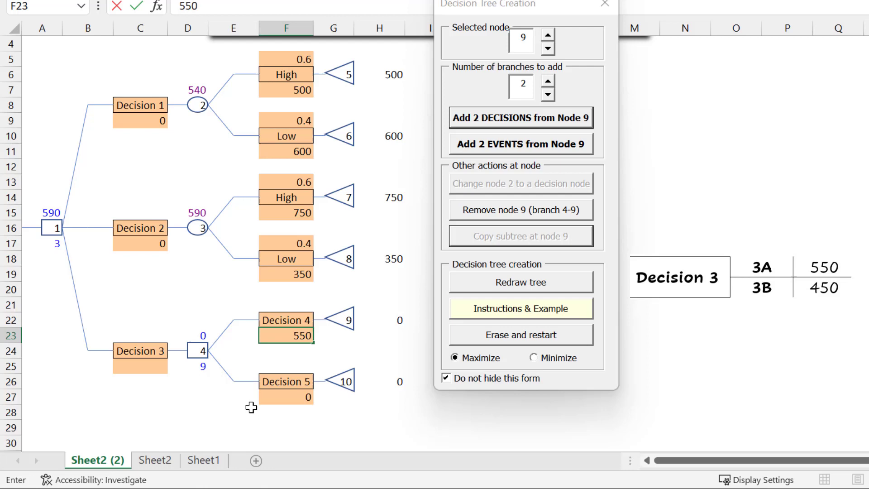
left_click(275, 400)
type("450")
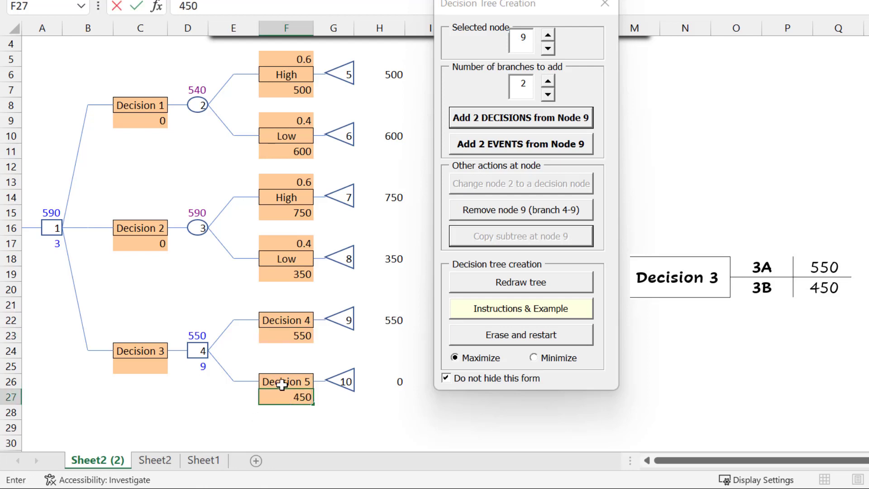
left_click(214, 415)
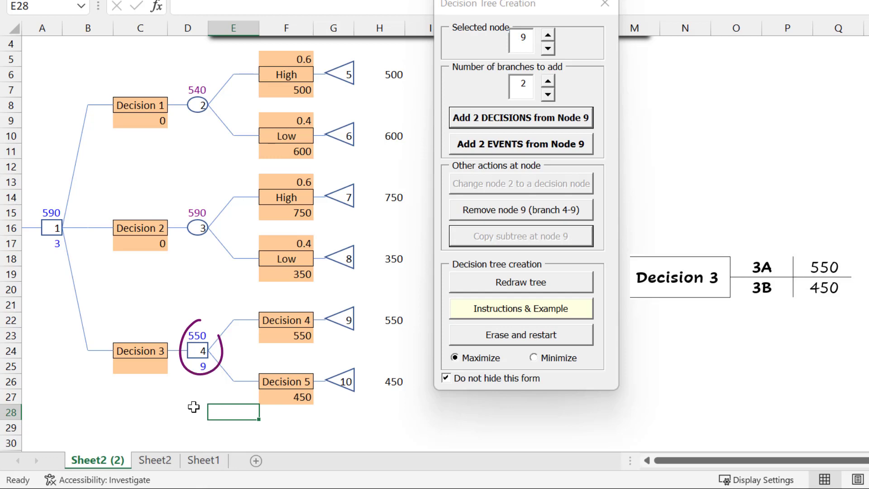
Rename the new branches Decision 4 and Decision 5 to 3A and 3B.
left_click(269, 322)
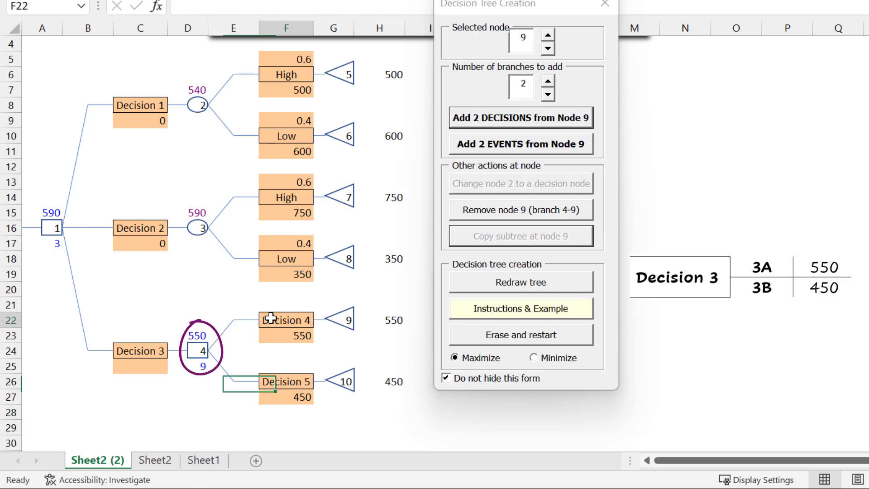
type("3A")
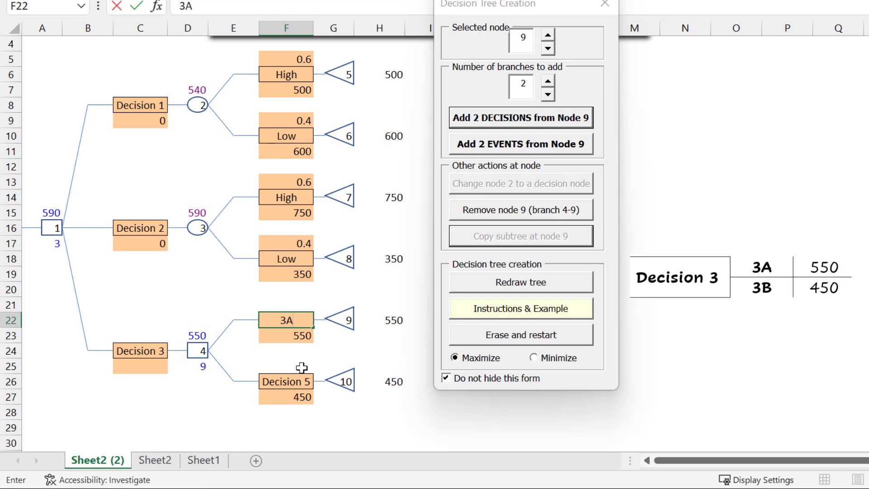
left_click(294, 382)
type("3B")
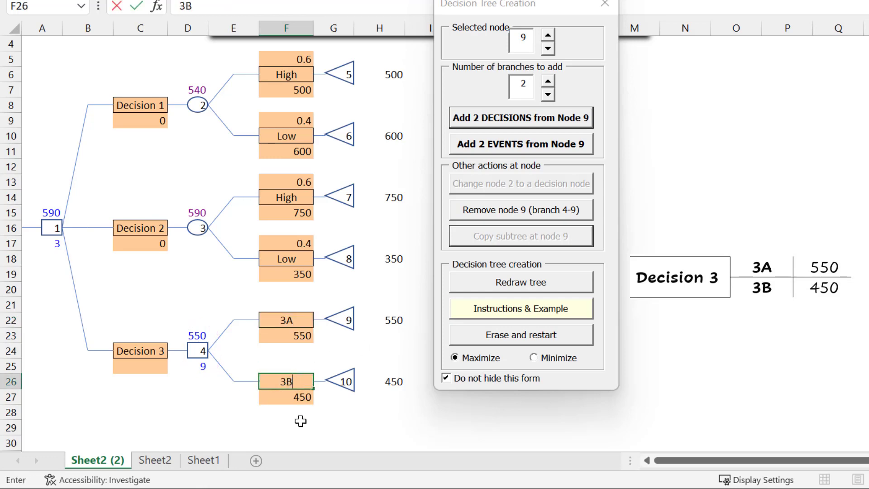
left_click(215, 425)
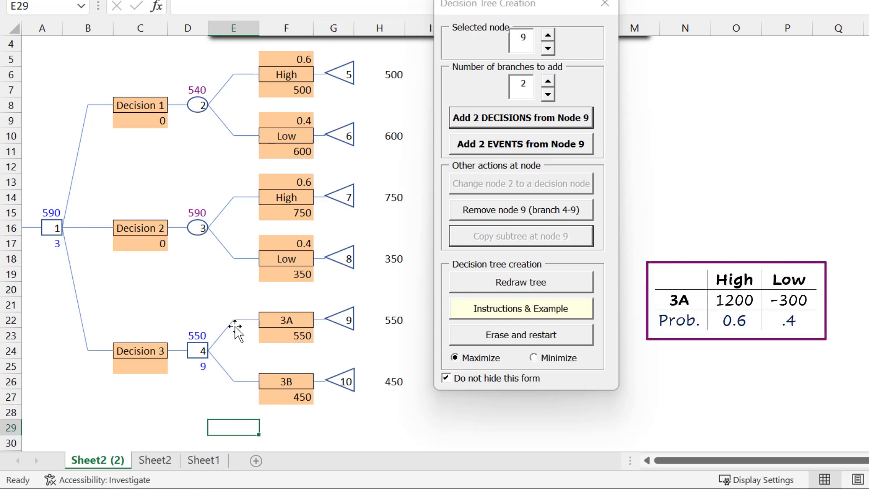
Copy Decision 1's High/Low subtree from node 2 and paste it onto node 9 under 3A.
left_click(193, 114)
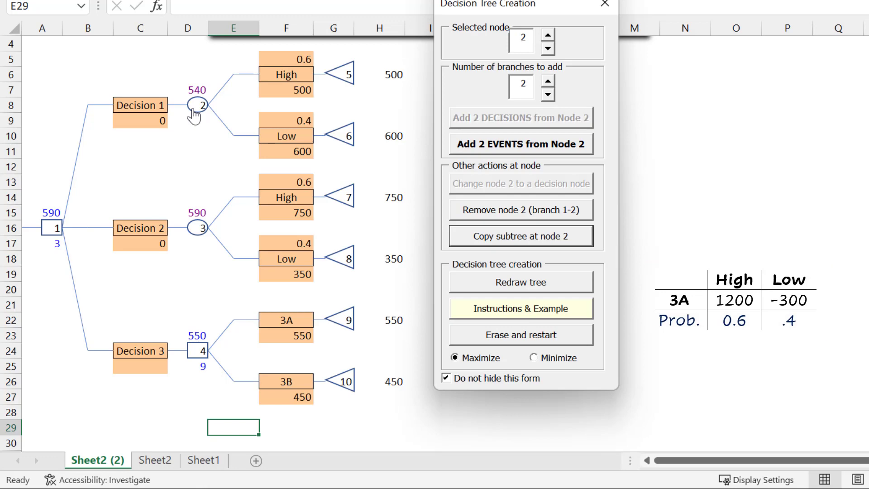
left_click(506, 238)
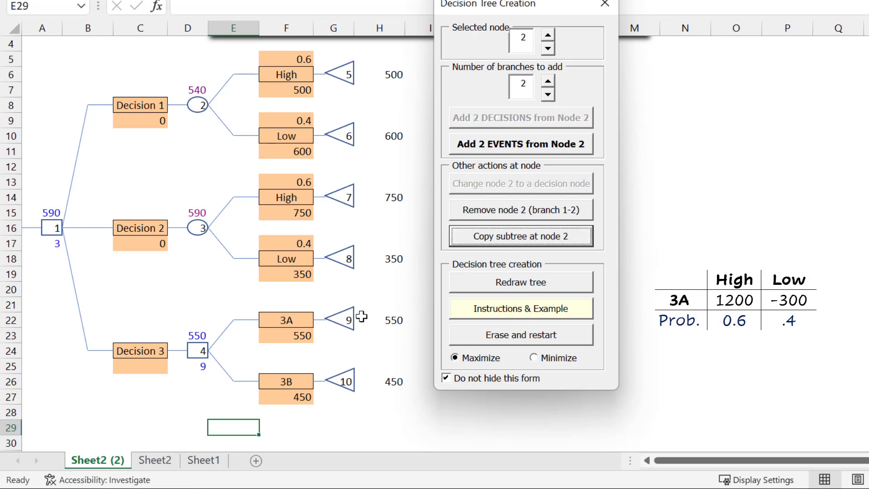
left_click(345, 327)
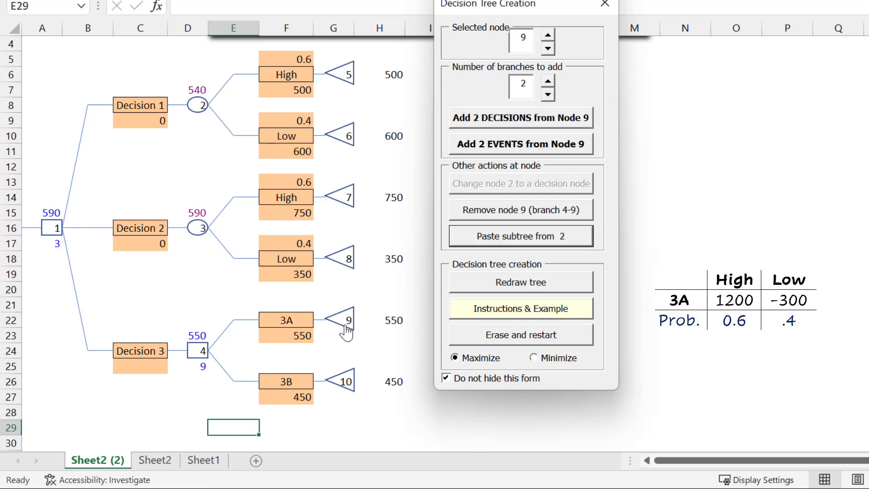
left_click(470, 239)
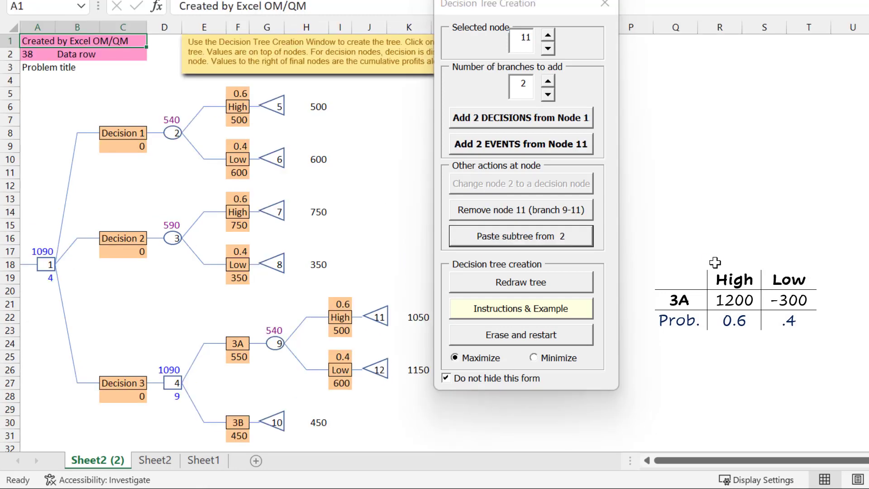
Clear 3A's 550 payoff and set the High payoff to 1200 and Low to -300.
left_click(238, 357)
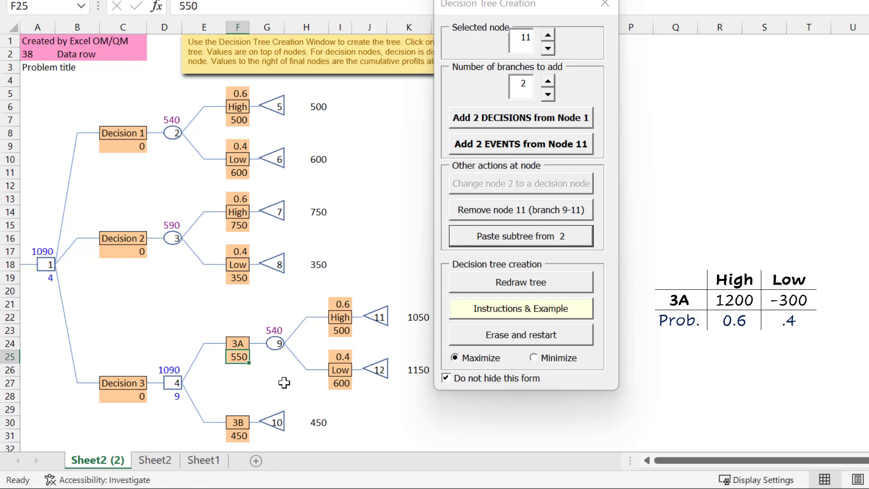
key("Delete")
left_click(341, 330)
type("1200")
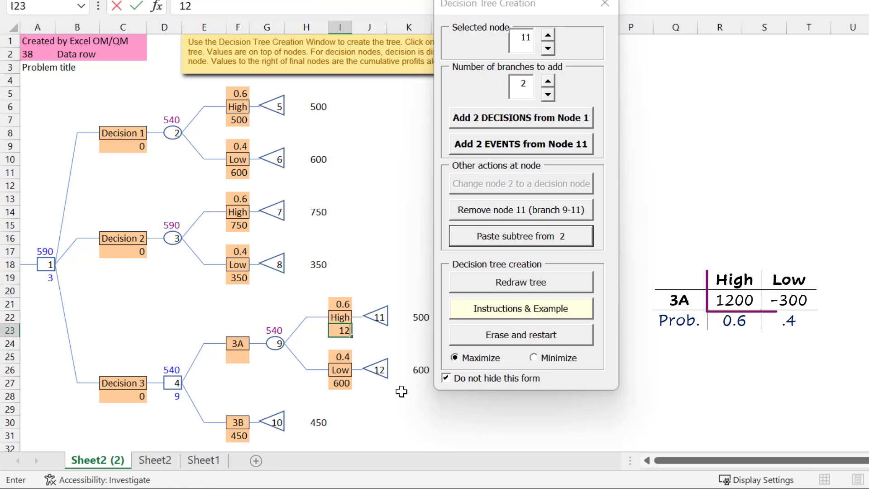
left_click(345, 383)
type("-300")
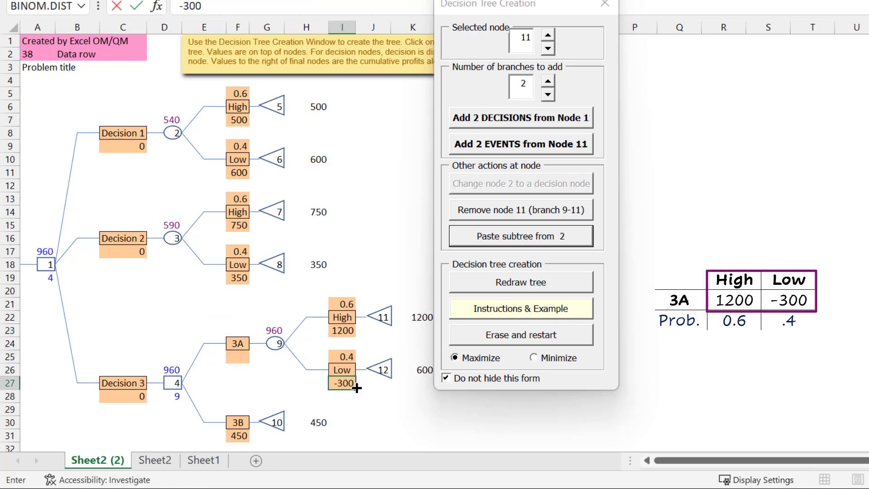
key("Return")
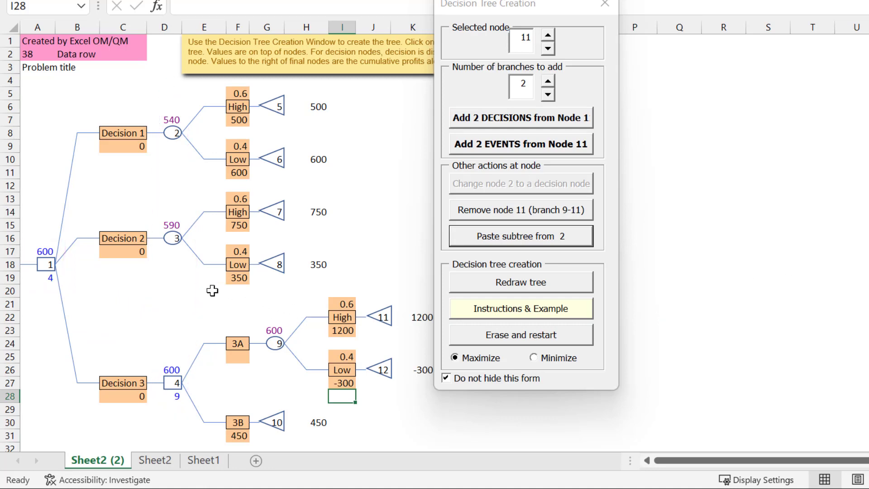
Add one Event branch at Decision 2's node 3, then remove it at node 9.
left_click(172, 248)
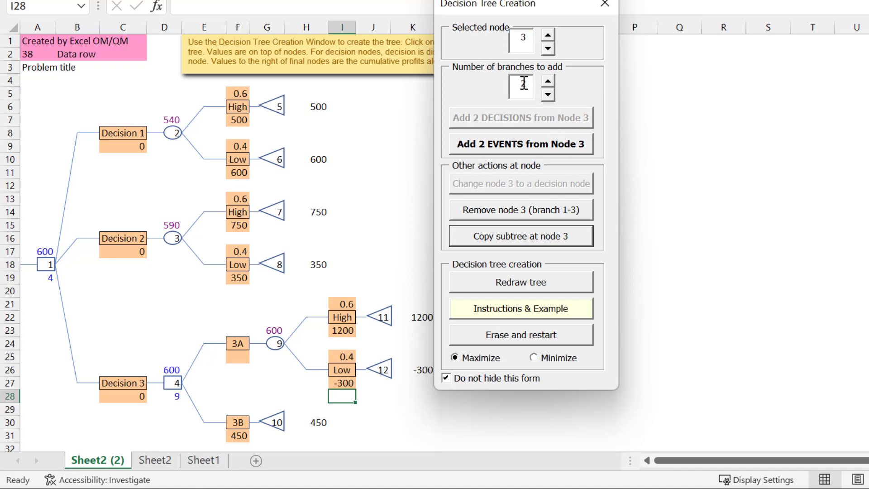
left_click(547, 95)
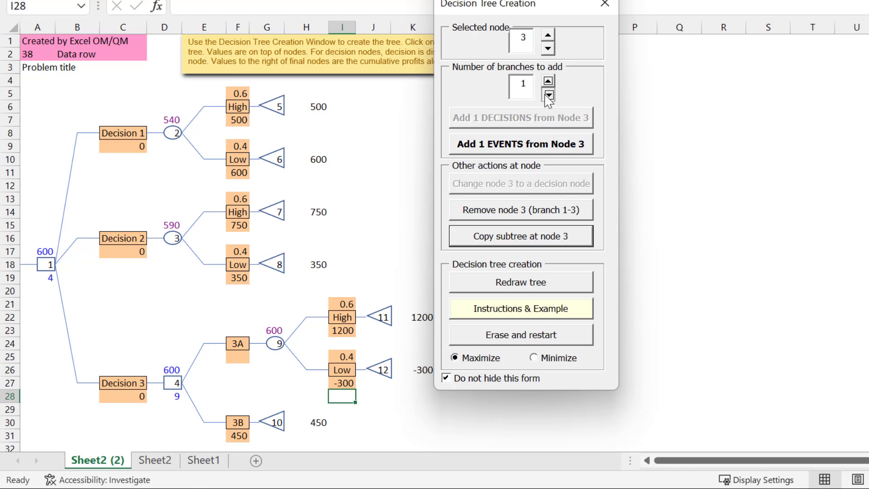
left_click(523, 145)
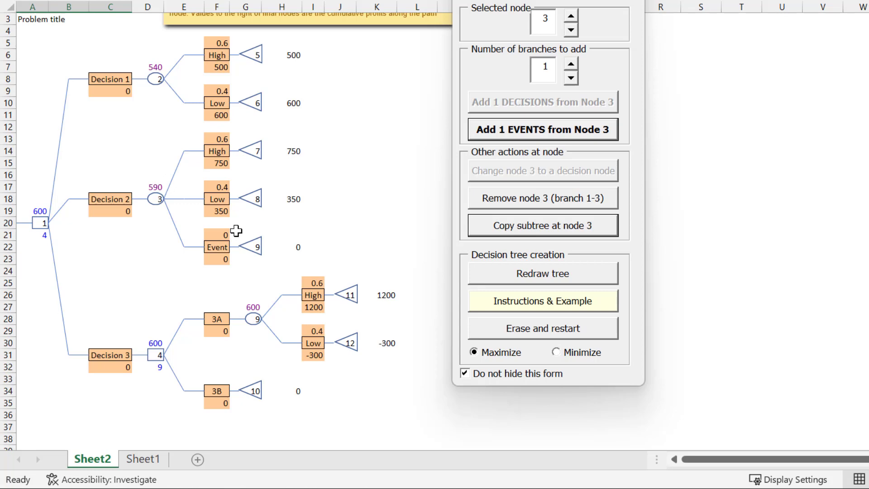
left_click(255, 250)
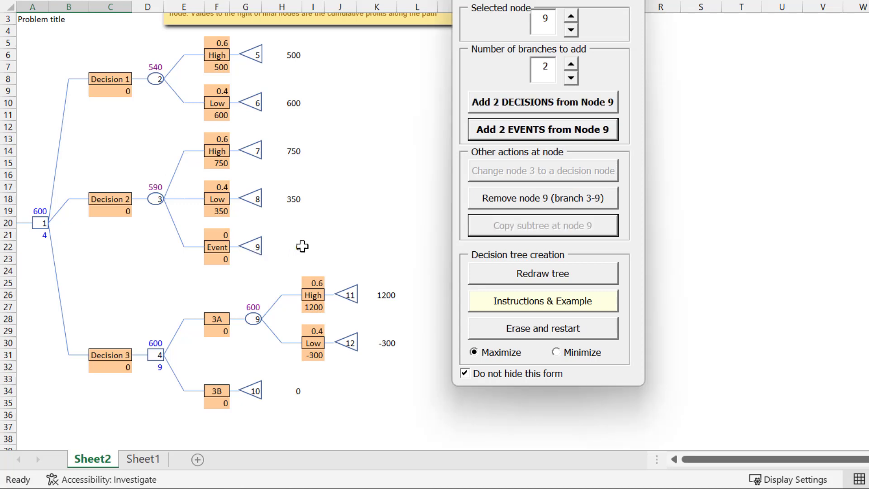
left_click(477, 206)
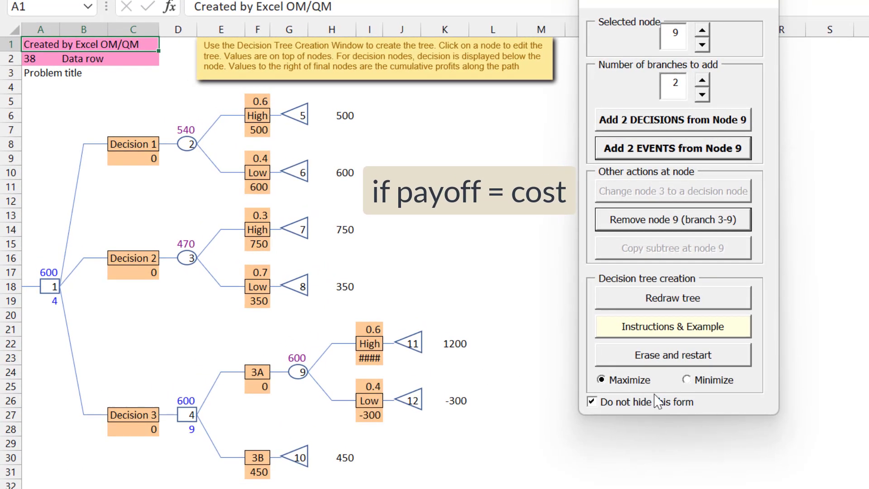
Switch the objective to Minimize, so Decision 3 picks 3B and the root becomes 450.
left_click(689, 382)
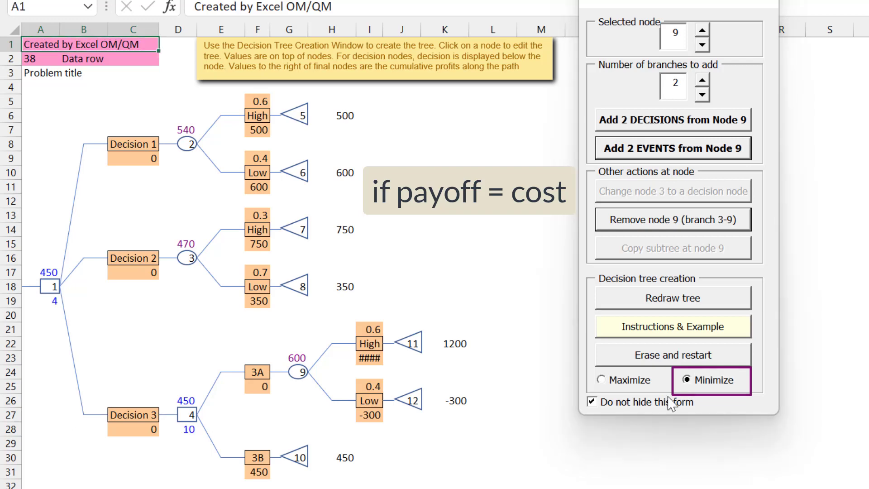